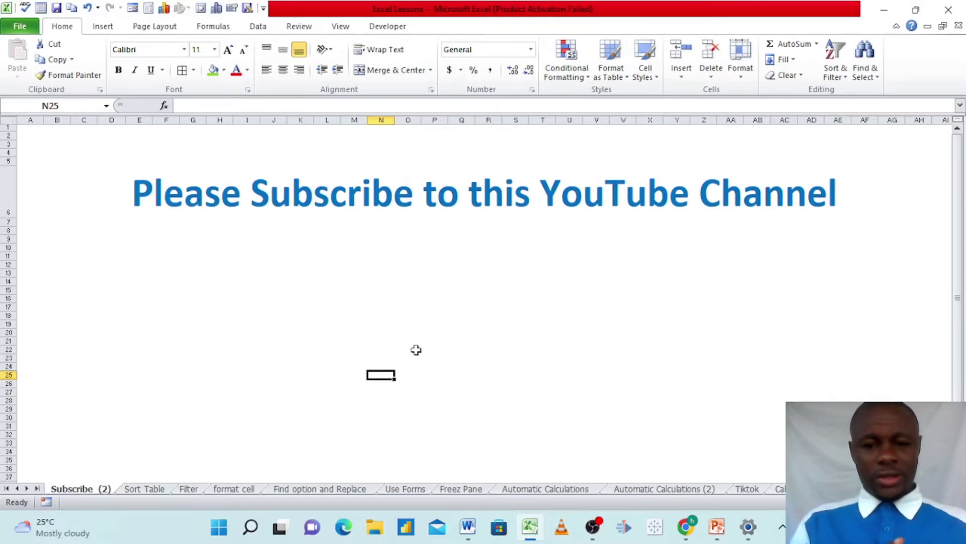
# Switch to the last sheet and review the Sum (30, 40) and Average (20, 40) tables
pyautogui.click(781, 490)
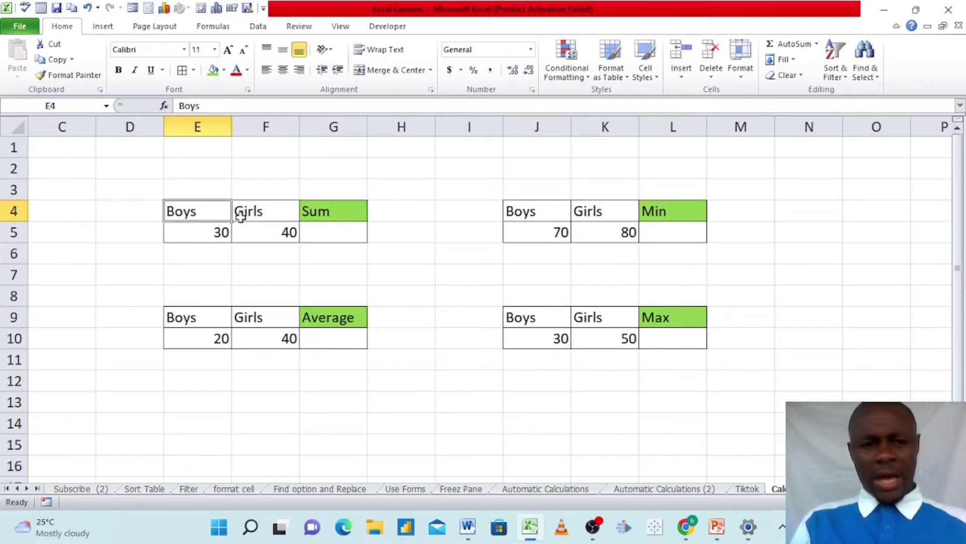
pyautogui.click(398, 229)
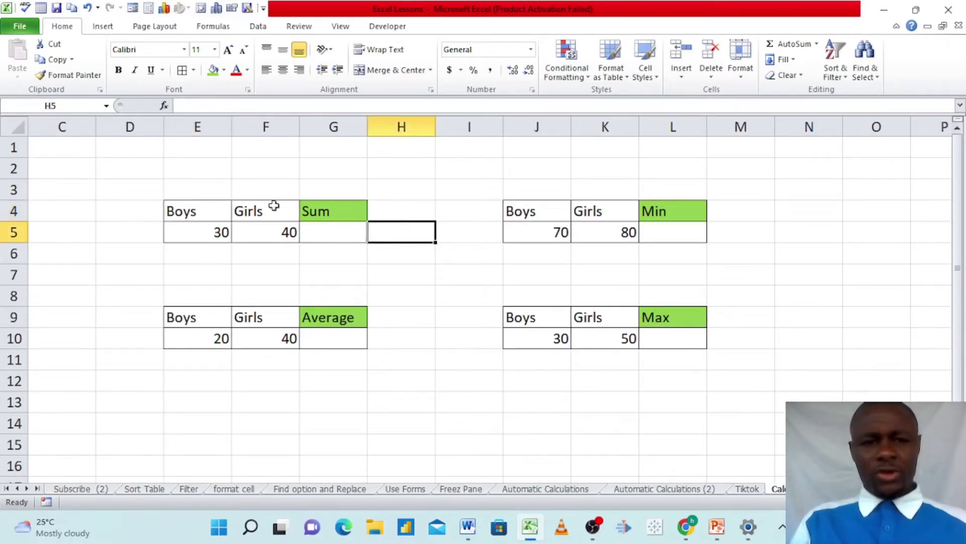
pyautogui.click(189, 211)
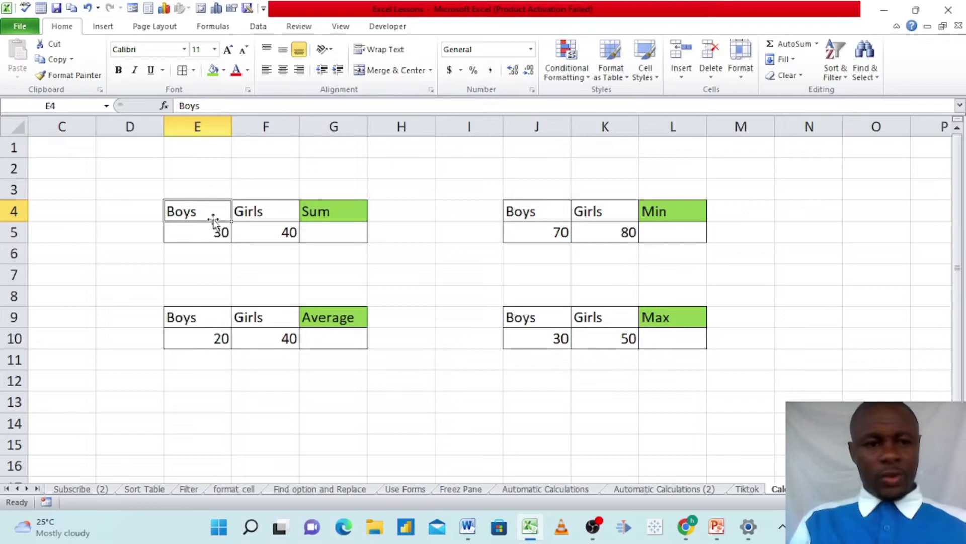
pyautogui.click(251, 212)
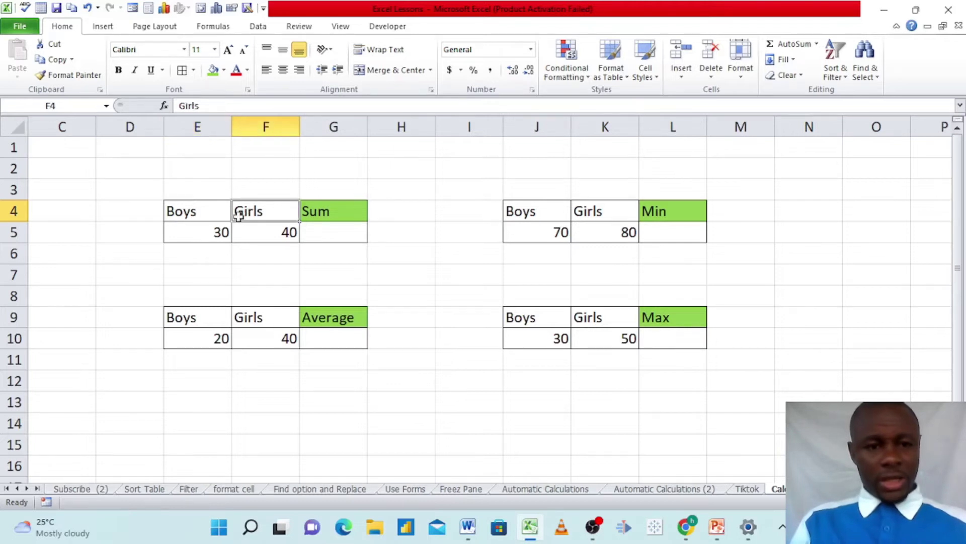
pyautogui.click(205, 231)
pyautogui.click(261, 237)
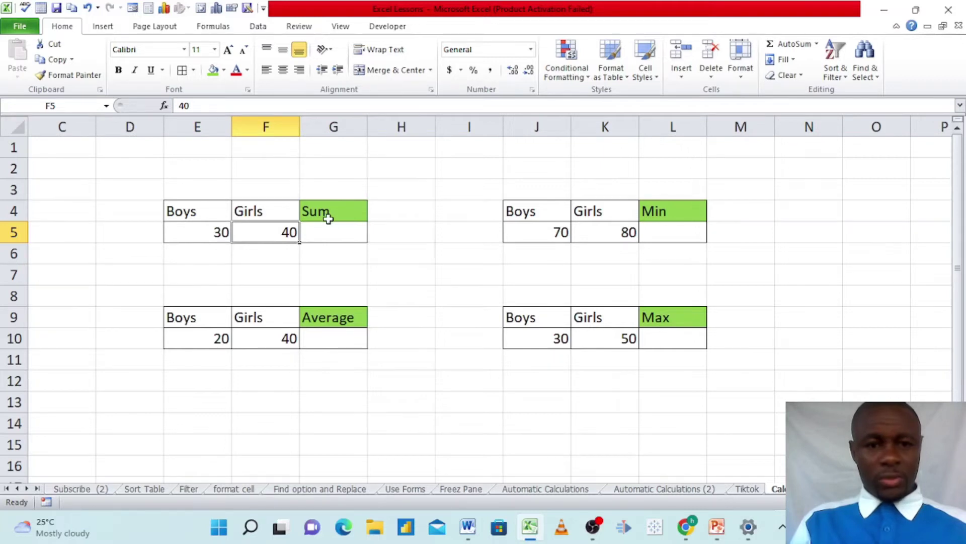
pyautogui.click(197, 320)
pyautogui.click(247, 317)
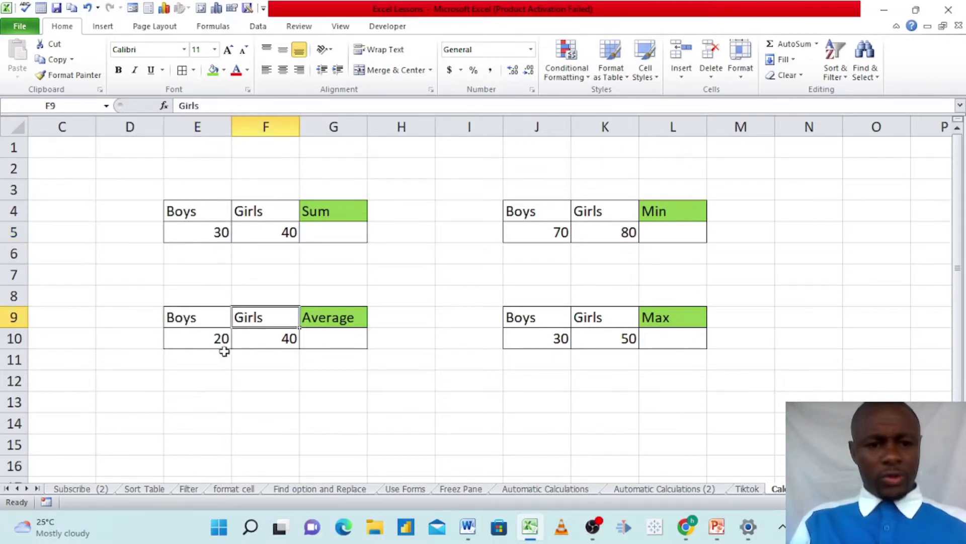
pyautogui.click(198, 342)
pyautogui.click(257, 337)
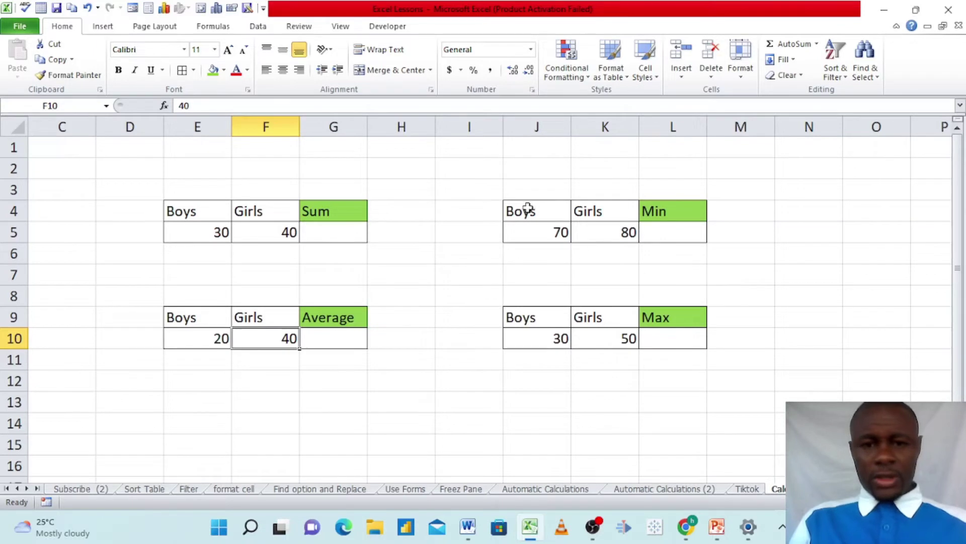
# Review the Min (70, 80) and Max (30, 50) tables and the empty Max result cell
pyautogui.click(540, 231)
pyautogui.click(587, 232)
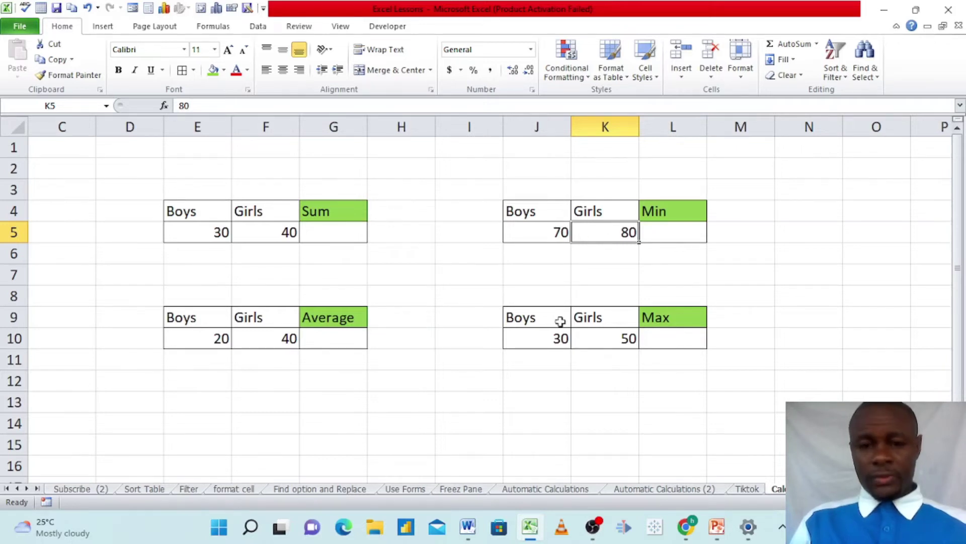
pyautogui.click(531, 334)
pyautogui.click(587, 334)
pyautogui.click(661, 337)
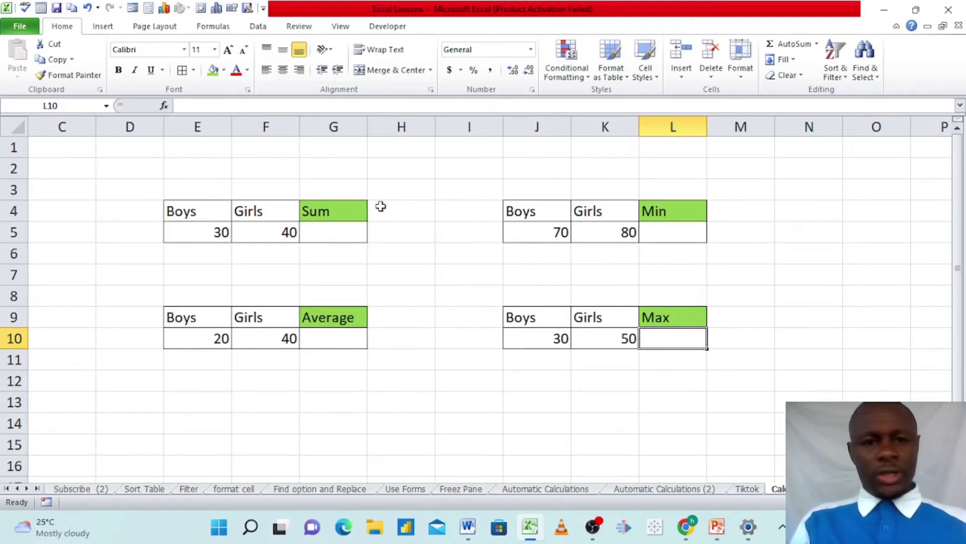
# Put the AutoSum Sum of 30 and 40 into G5, giving 70
pyautogui.click(330, 234)
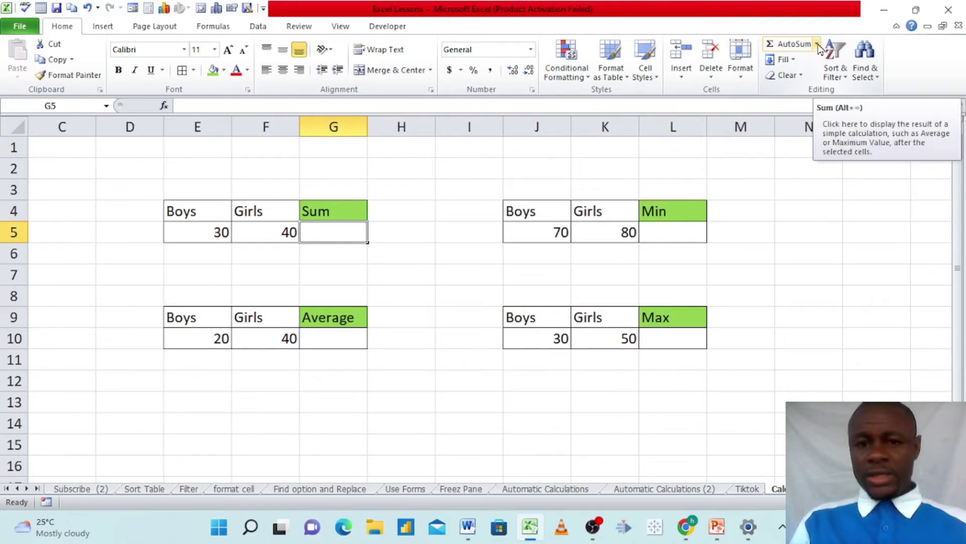
pyautogui.click(817, 44)
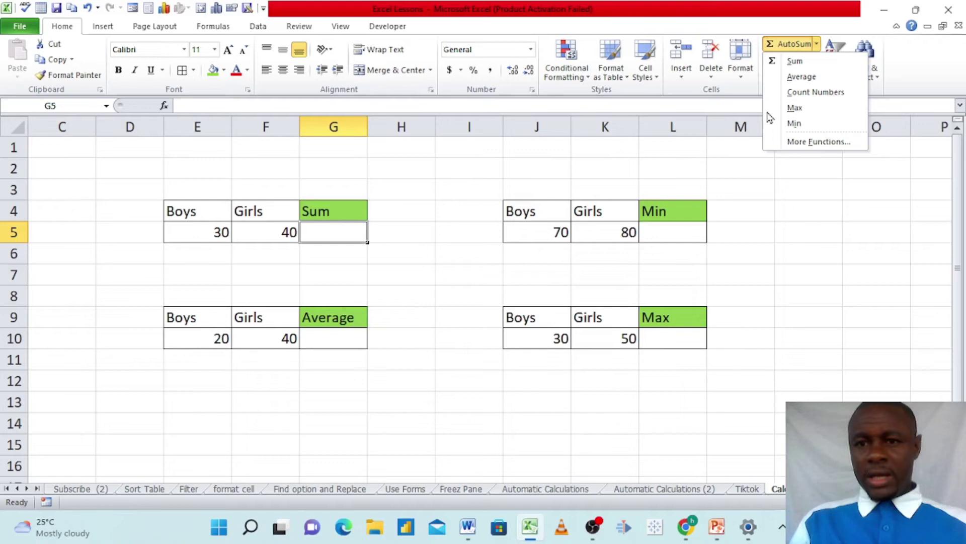
pyautogui.click(795, 61)
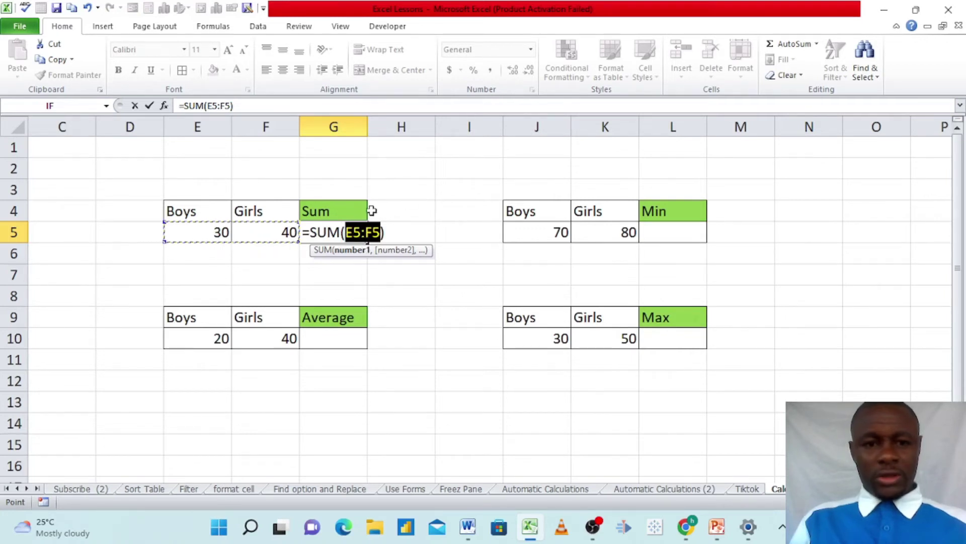
pyautogui.press('Return')
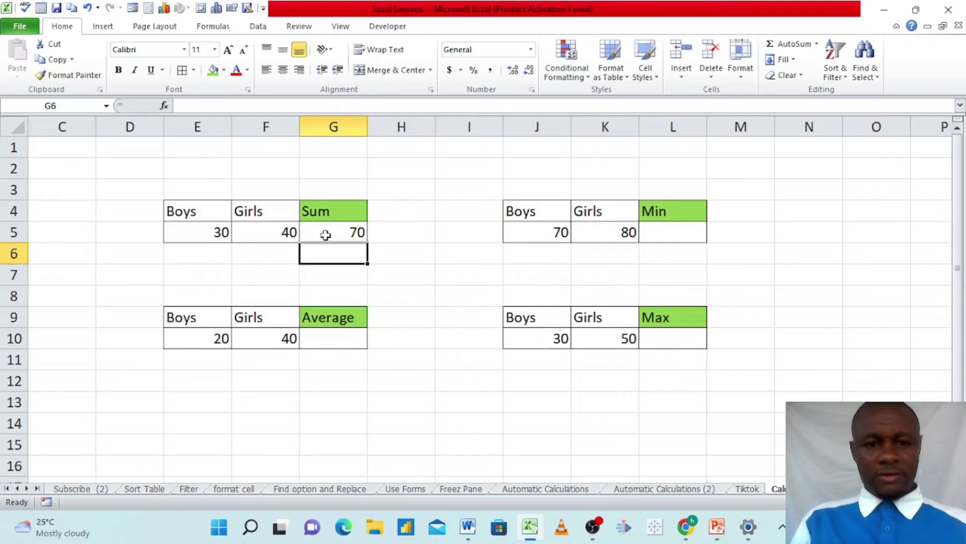
# Put the AutoSum Average of 20 and 40 into G10, giving 30
pyautogui.click(331, 339)
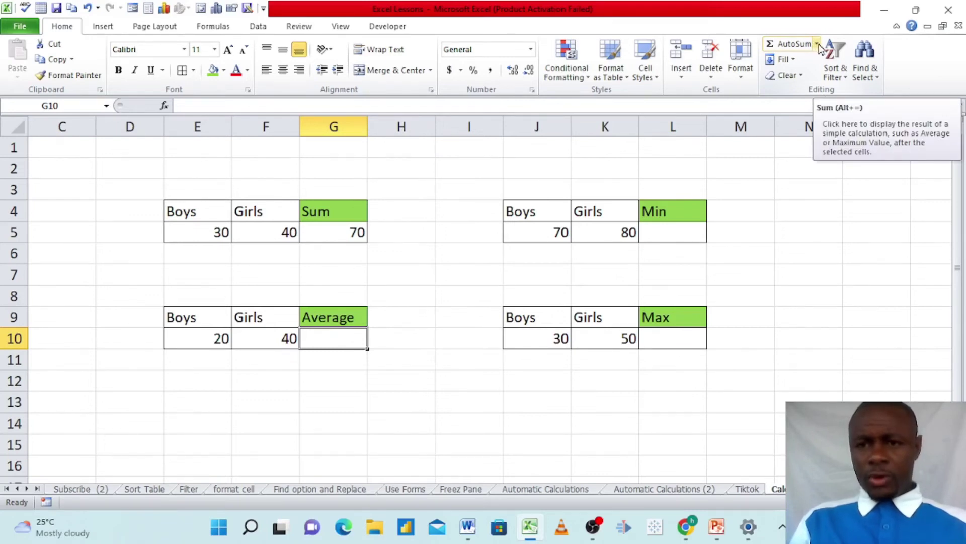
pyautogui.click(817, 45)
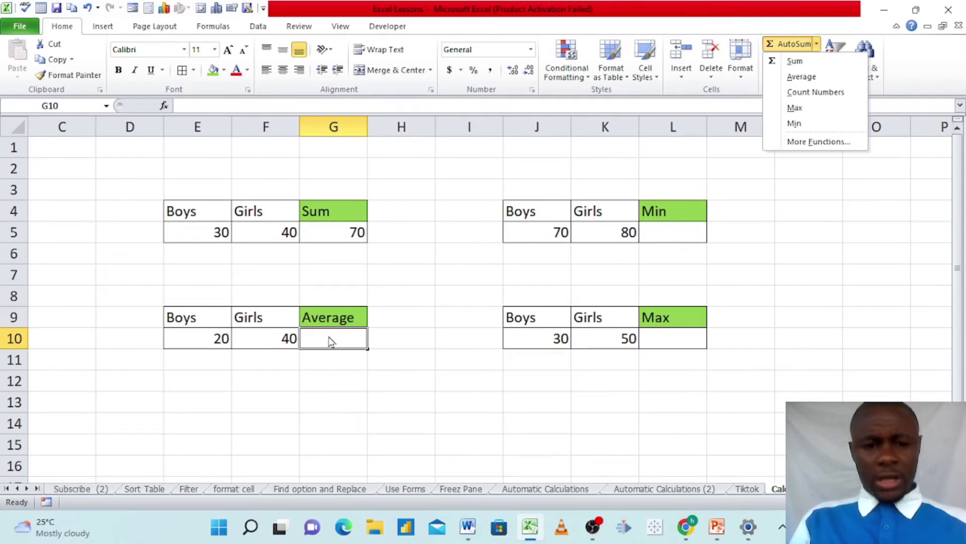
pyautogui.click(809, 79)
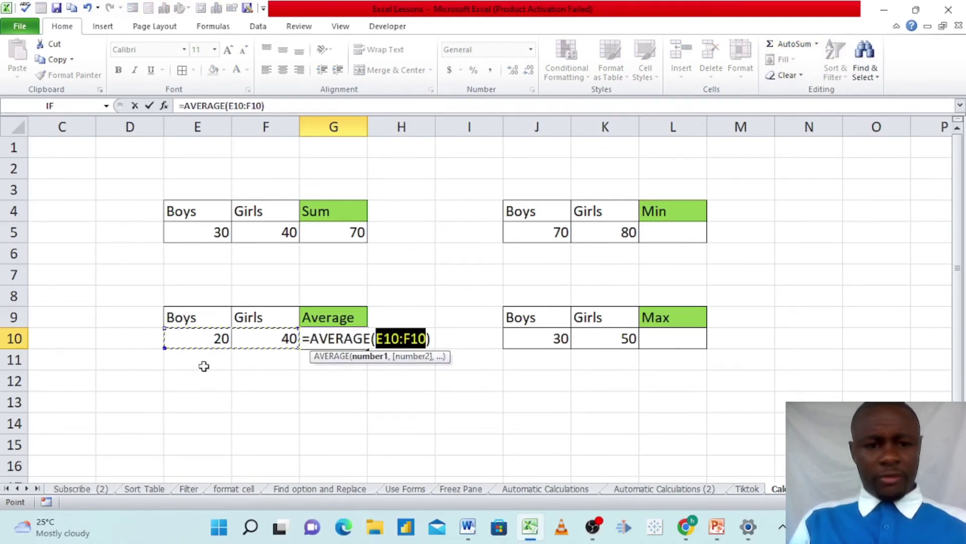
pyautogui.press('Return')
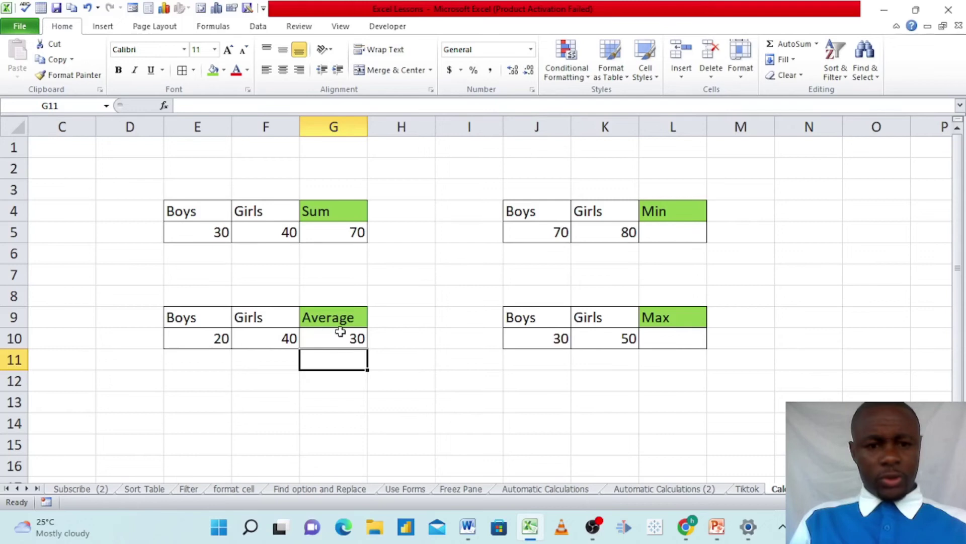
# Put the AutoSum Min of 70 and 80 into L5, giving 70
pyautogui.click(675, 231)
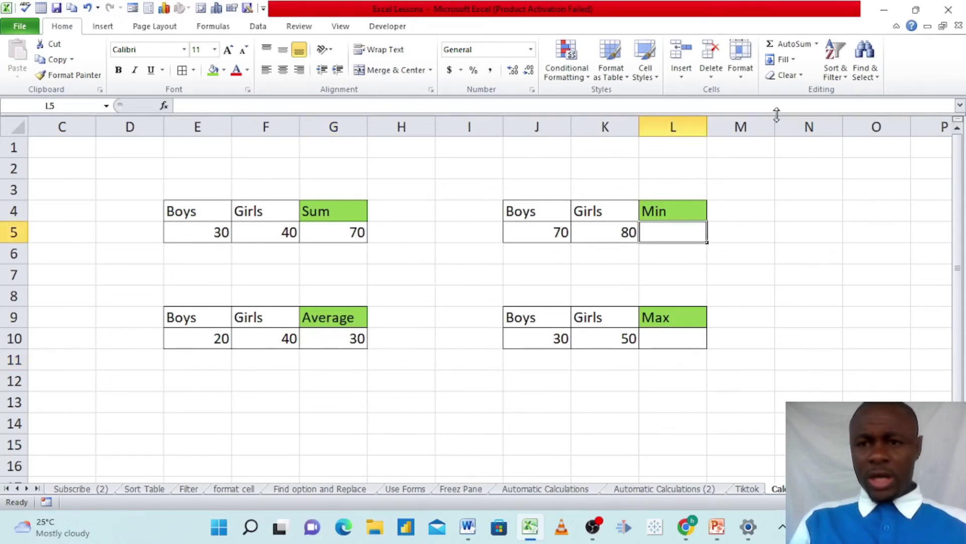
pyautogui.click(817, 44)
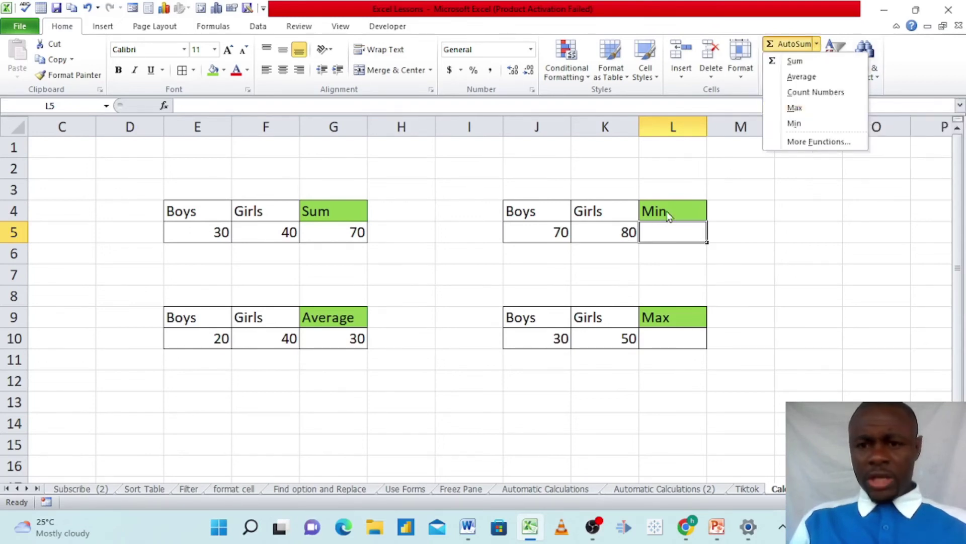
pyautogui.click(805, 127)
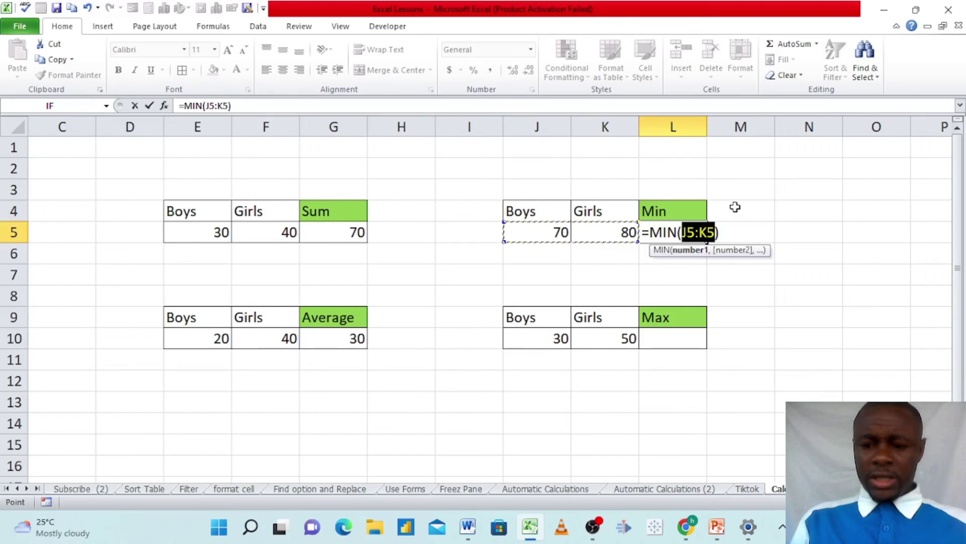
pyautogui.press('Return')
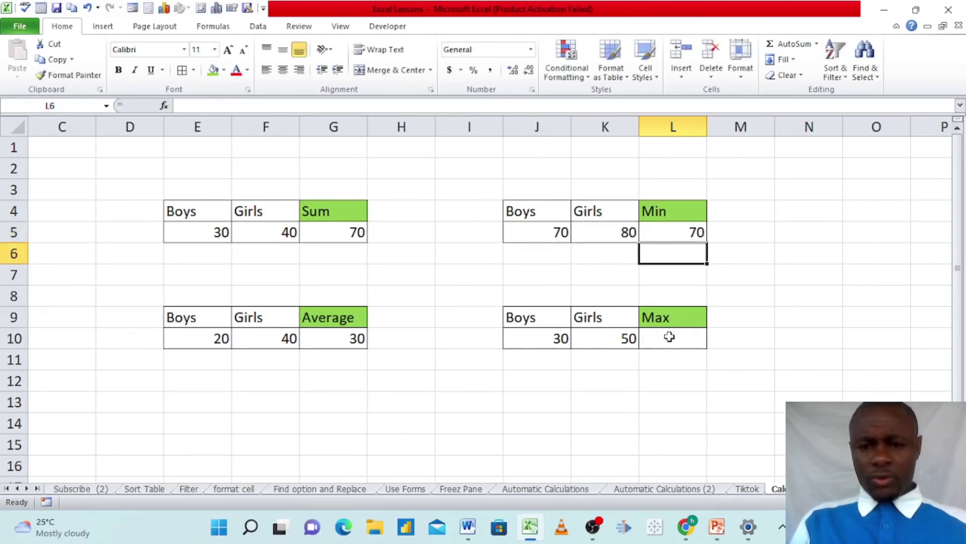
# Put the AutoSum Max of 30 and 50 into L10, giving 50
pyautogui.click(669, 338)
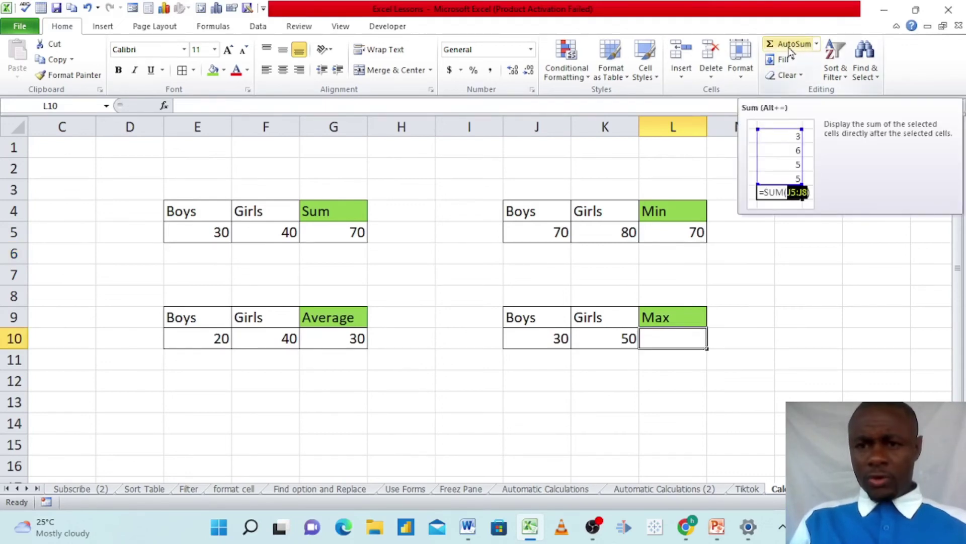
pyautogui.click(816, 47)
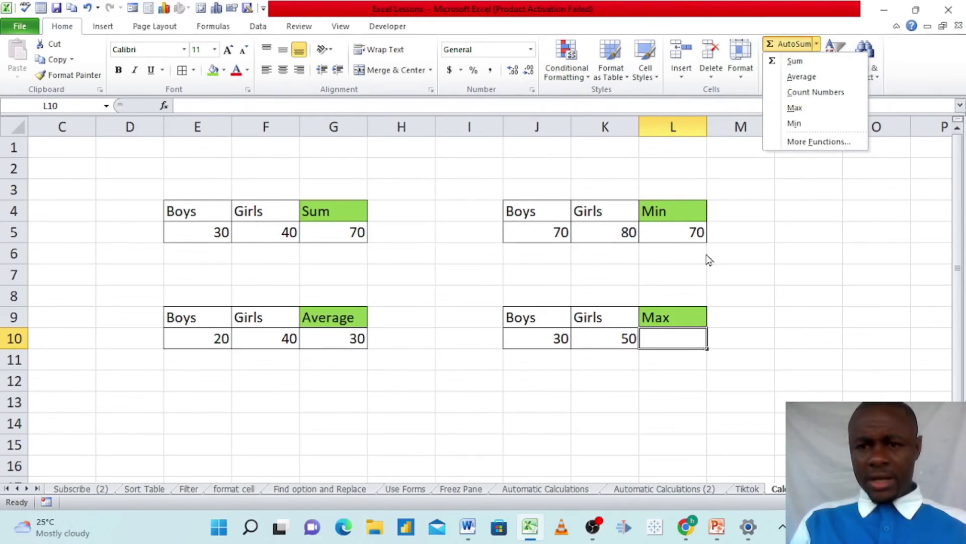
pyautogui.click(796, 108)
pyautogui.press('Return')
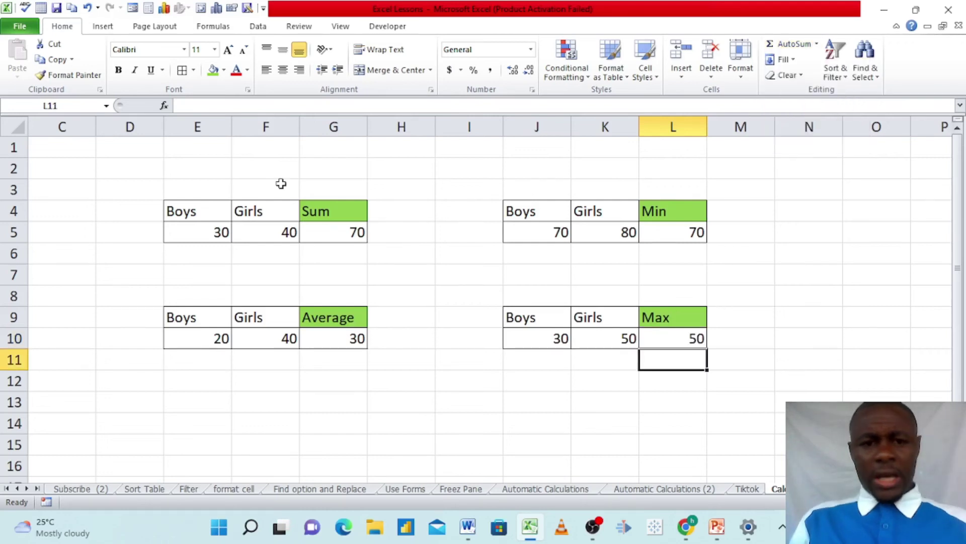